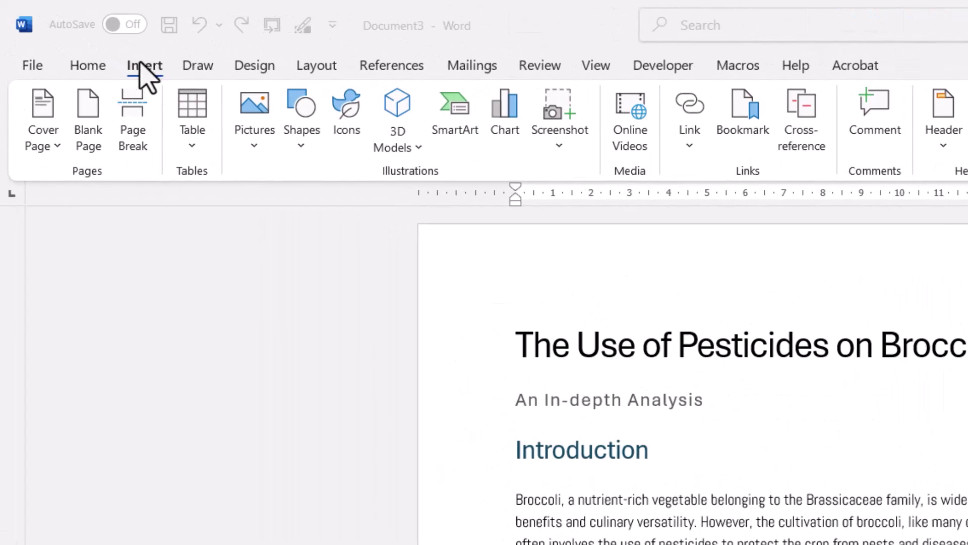
Insert the Insight 2 cover page from Office.com at the front of the report.
click(44, 149)
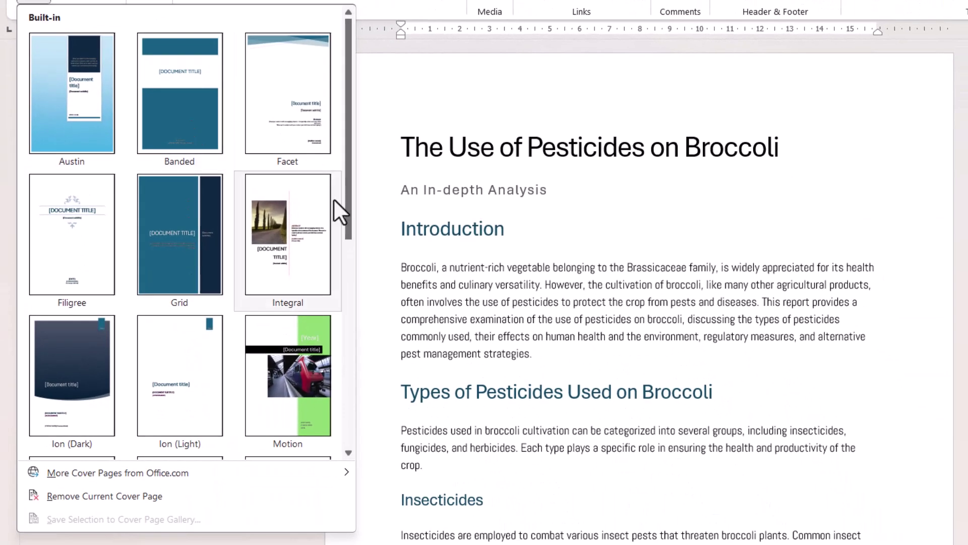
drag(353, 192, 349, 370)
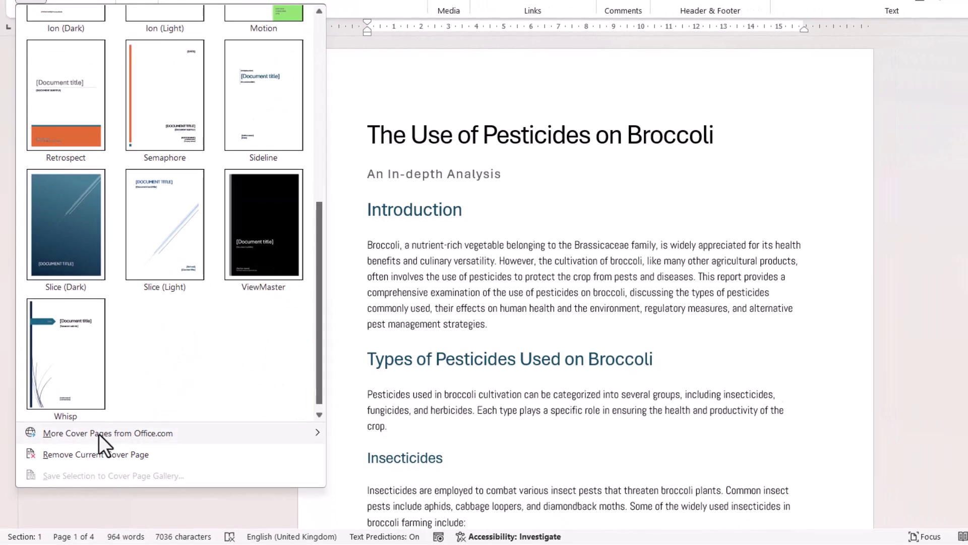
mouse_move(99, 434)
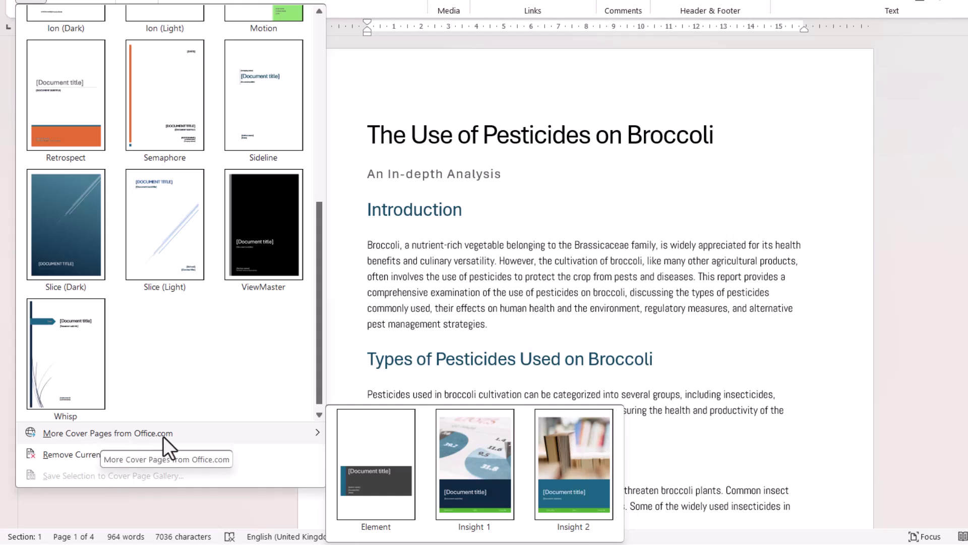
click(598, 458)
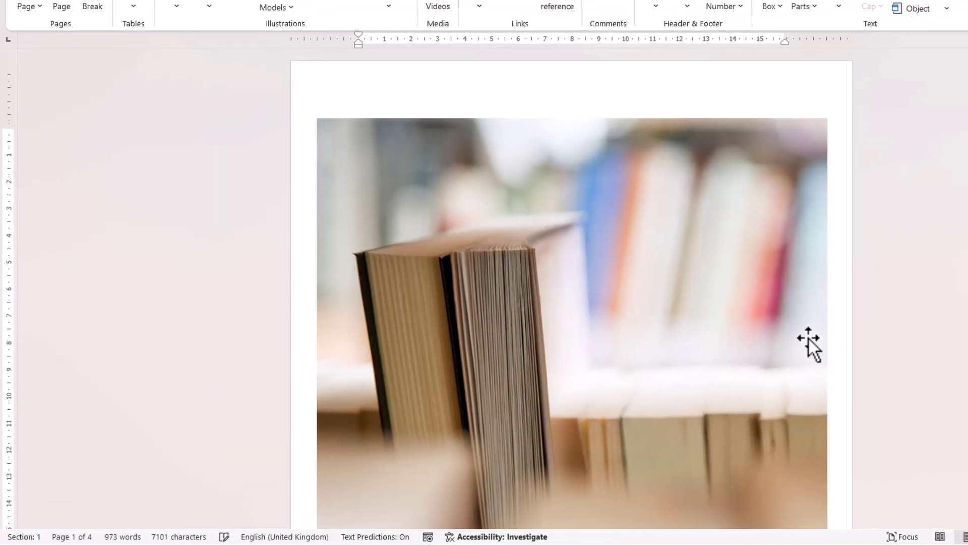
Move the heading 'The Use of Pesticides on Broccoli' into the cover title as text only.
scroll(705, 368, down, 8)
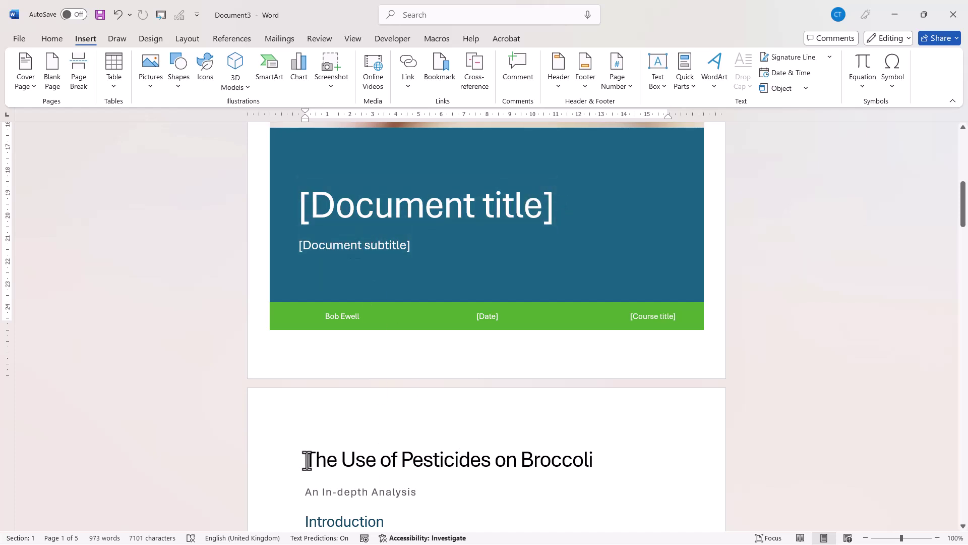
drag(307, 459, 569, 453)
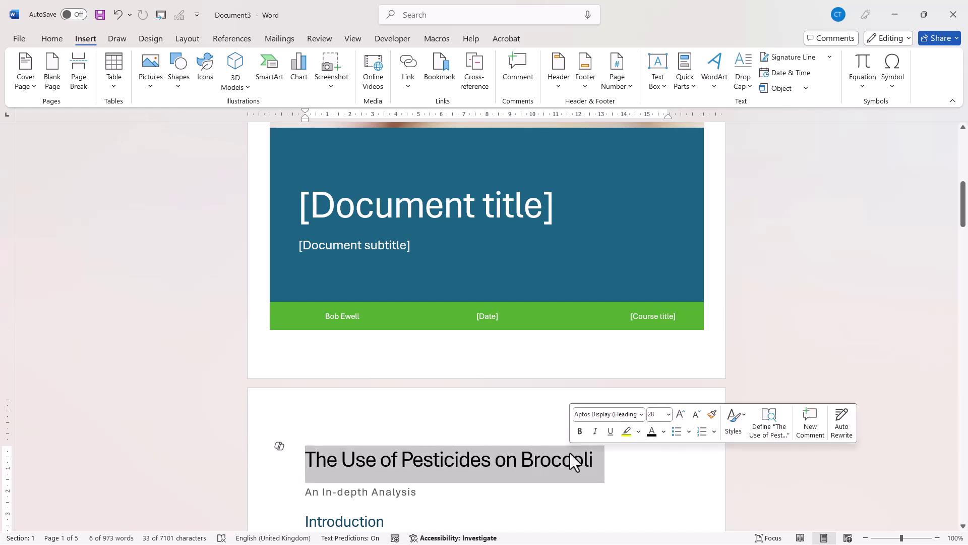
key(ctrl+x)
click(325, 201)
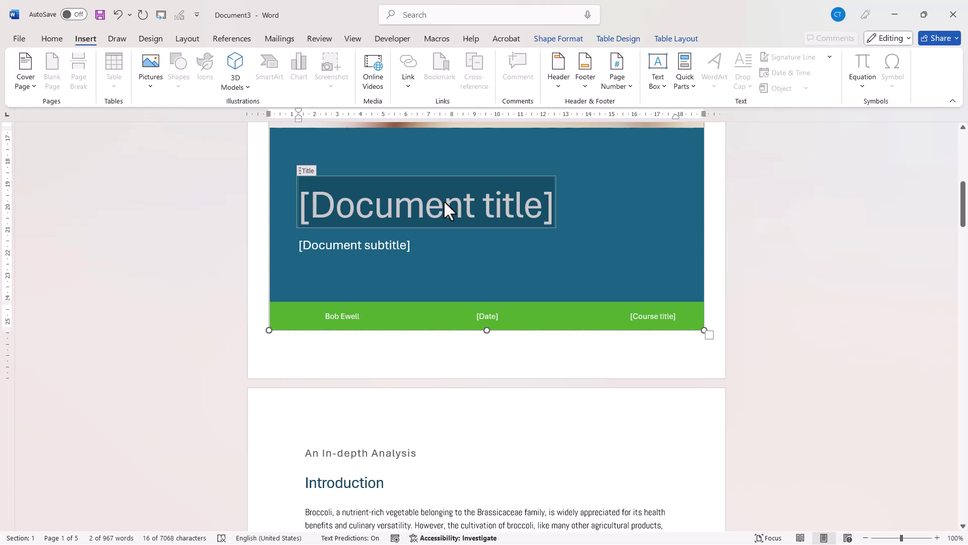
key(ctrl+v)
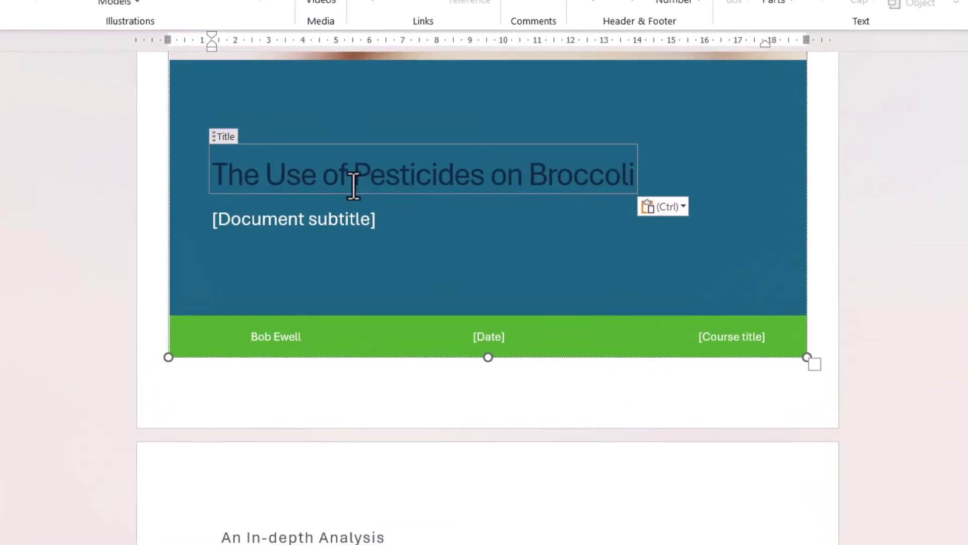
click(670, 210)
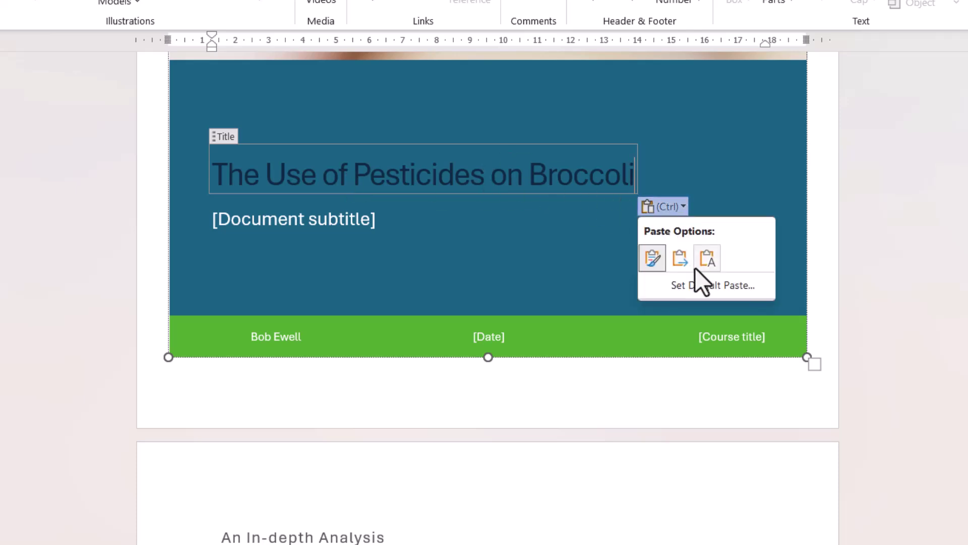
click(706, 260)
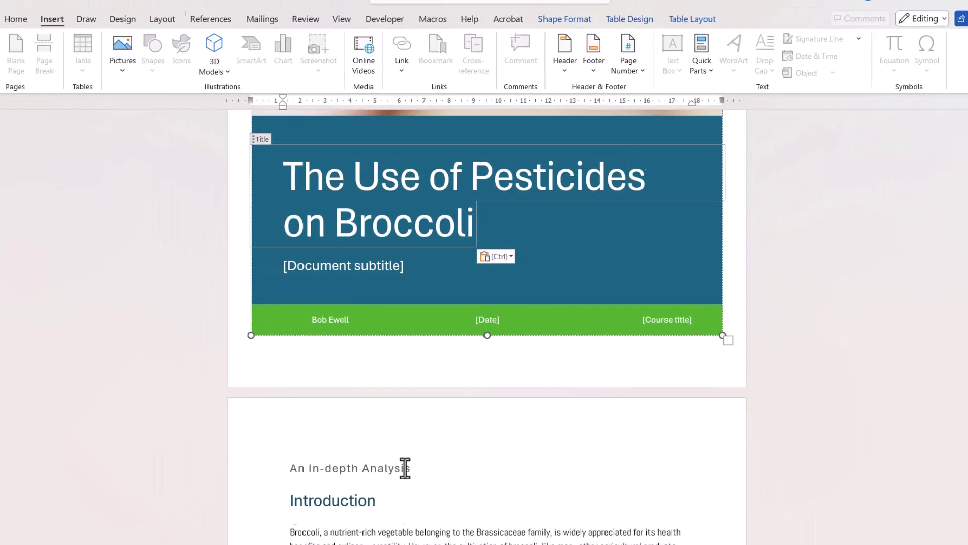
Move the 'An In-depth Analysis' subheading into the cover subtitle as text only.
drag(388, 531, 169, 535)
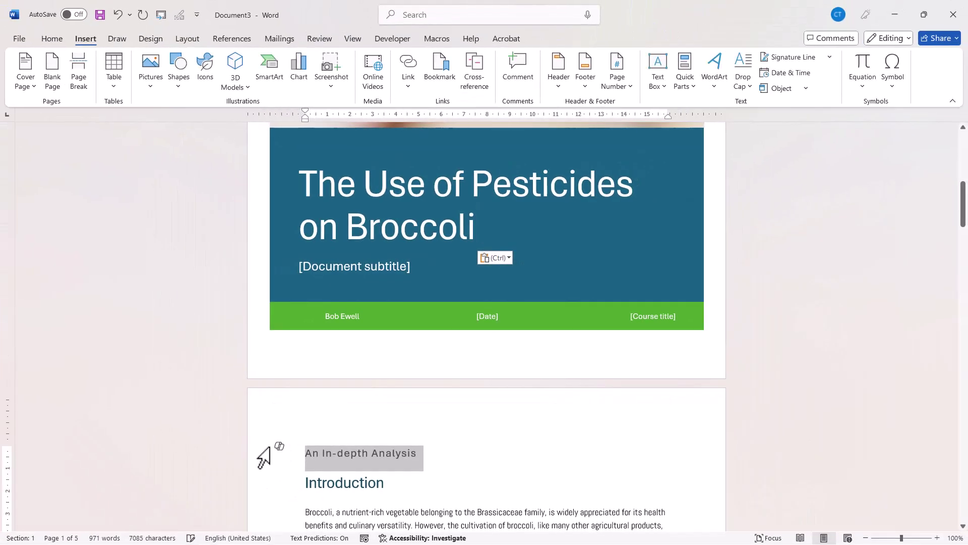
key(ctrl+x)
click(339, 269)
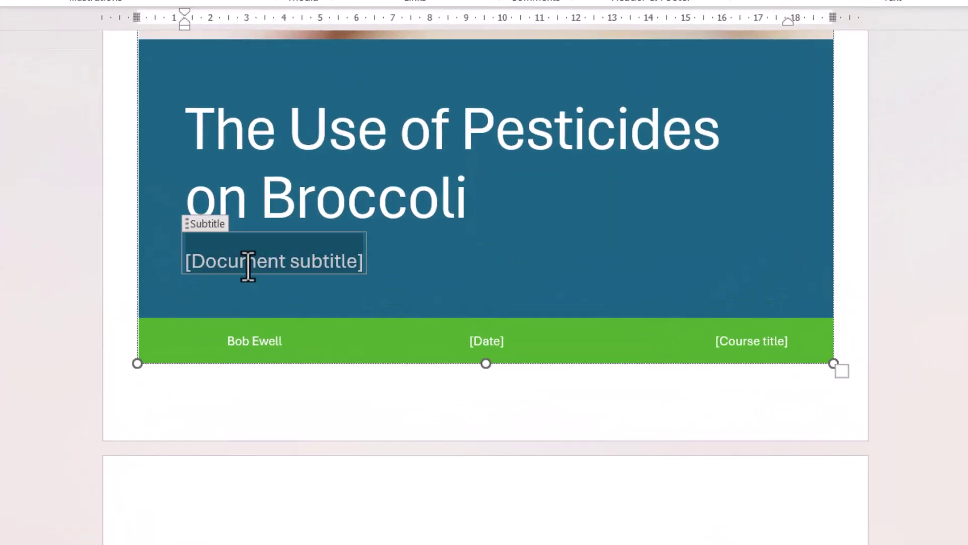
key(ctrl+v)
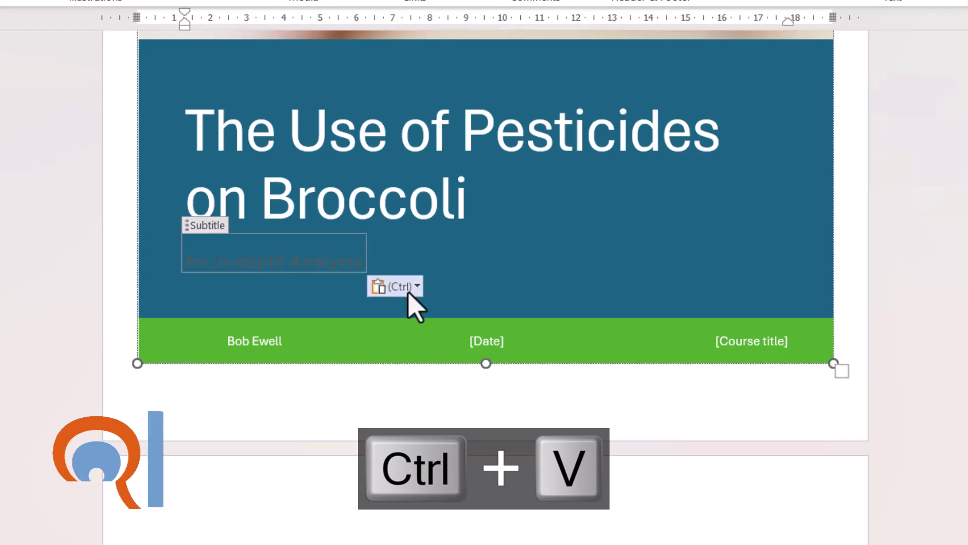
click(411, 289)
click(444, 343)
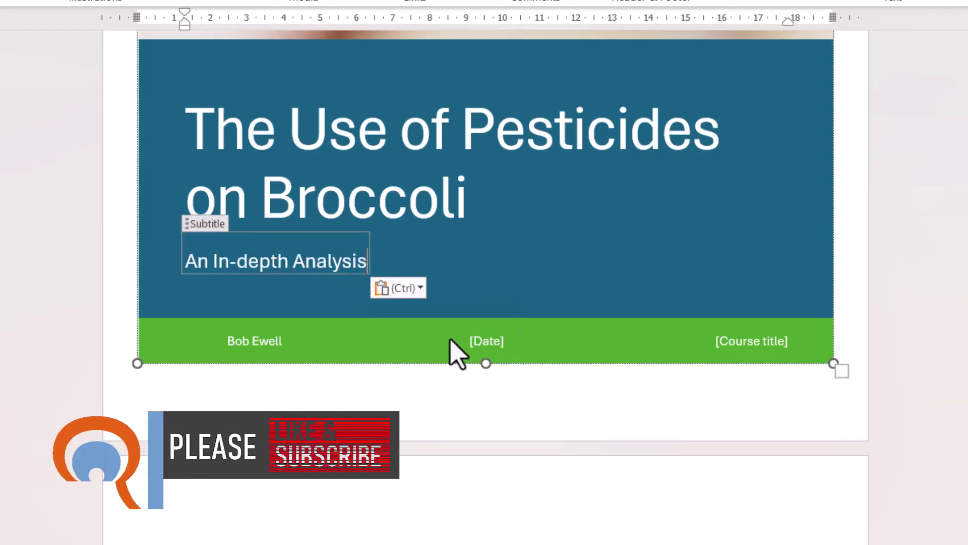
Replace the cover's placeholder author name with the author's full name.
click(224, 341)
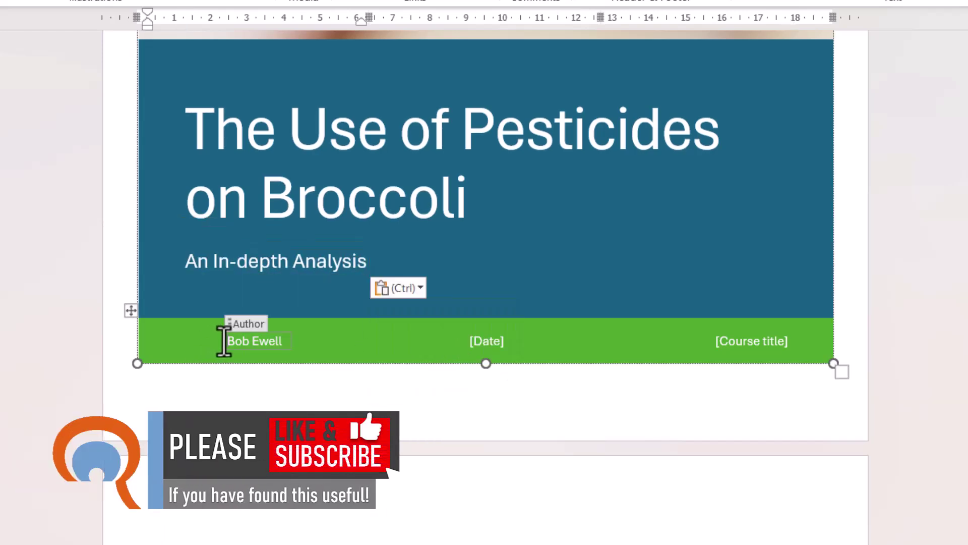
triple_click(244, 335)
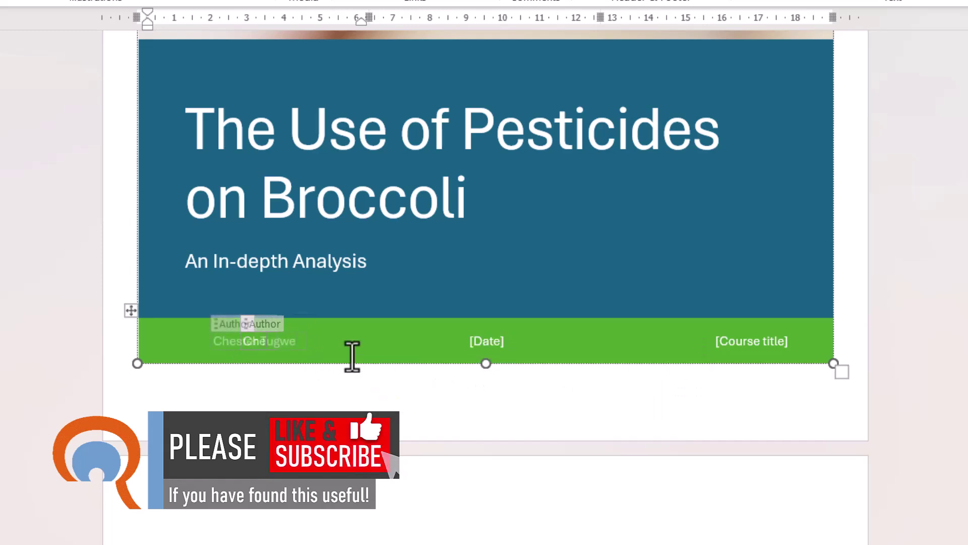
text(ll)
click(497, 340)
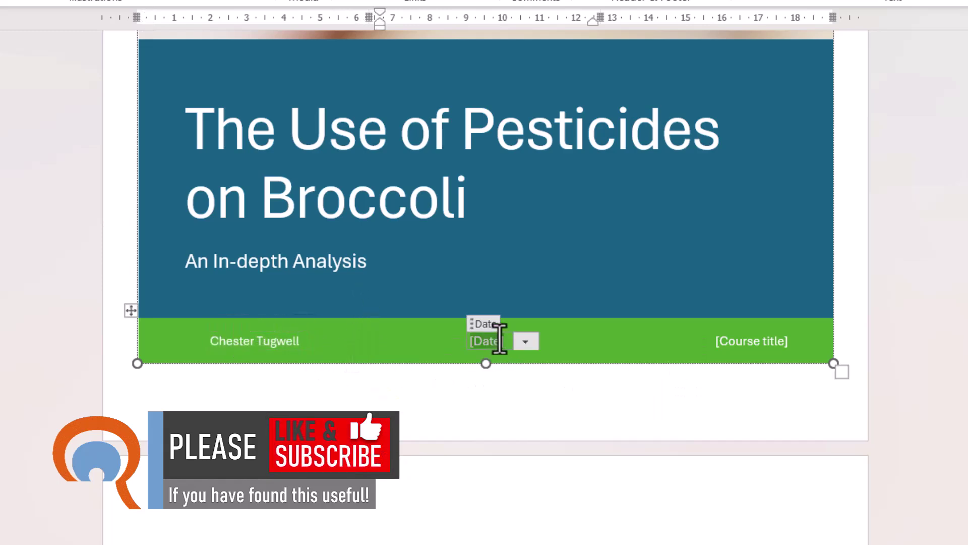
Enter the date 25/01/2025 and remove the Course title content control.
text(25/01/2025)
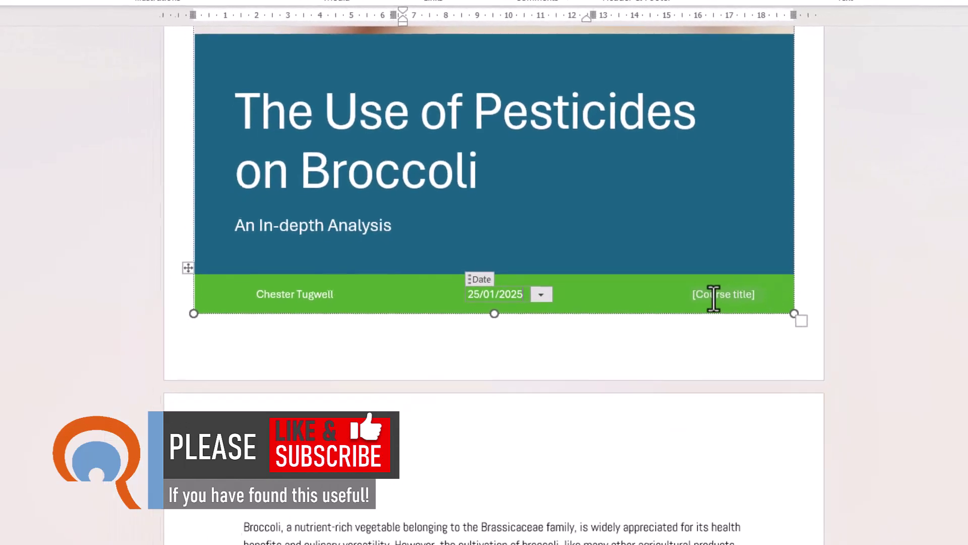
click(713, 297)
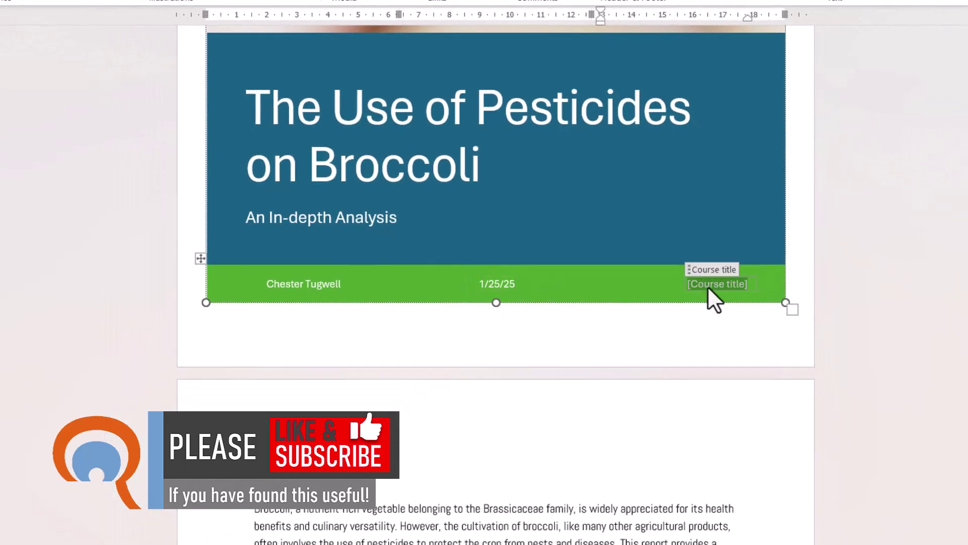
right_click(708, 287)
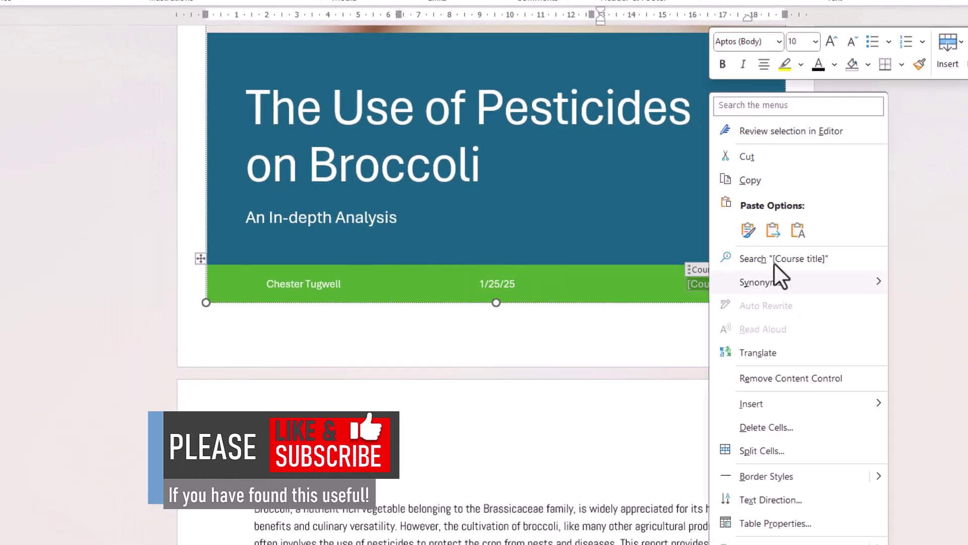
click(765, 376)
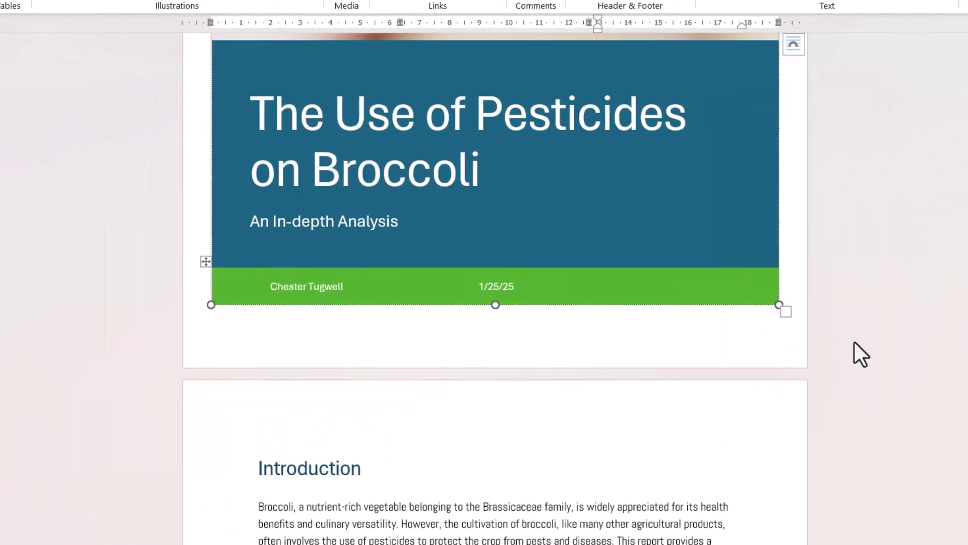
scroll(838, 391, up, 5)
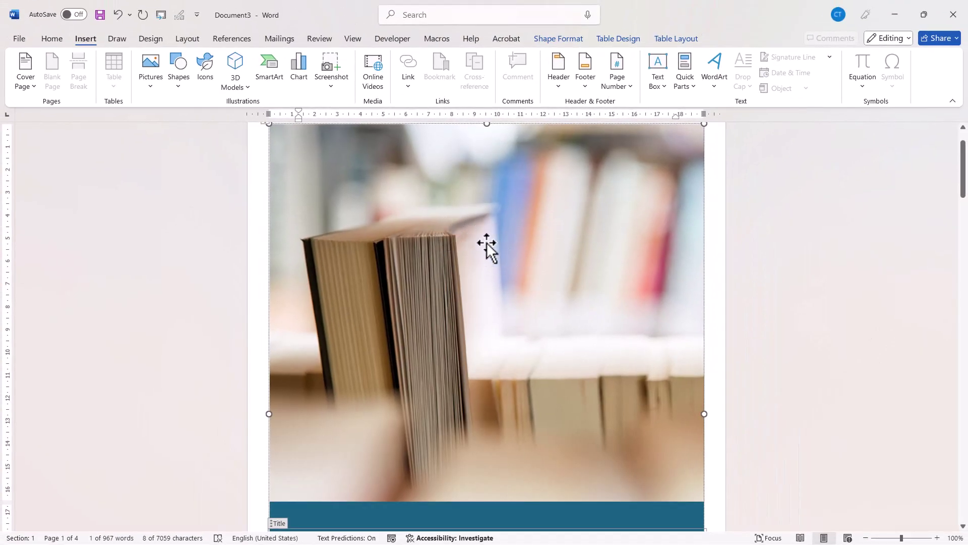
Replace the cover photo with a Broccoli stock image stretched to 15 cm tall.
click(475, 250)
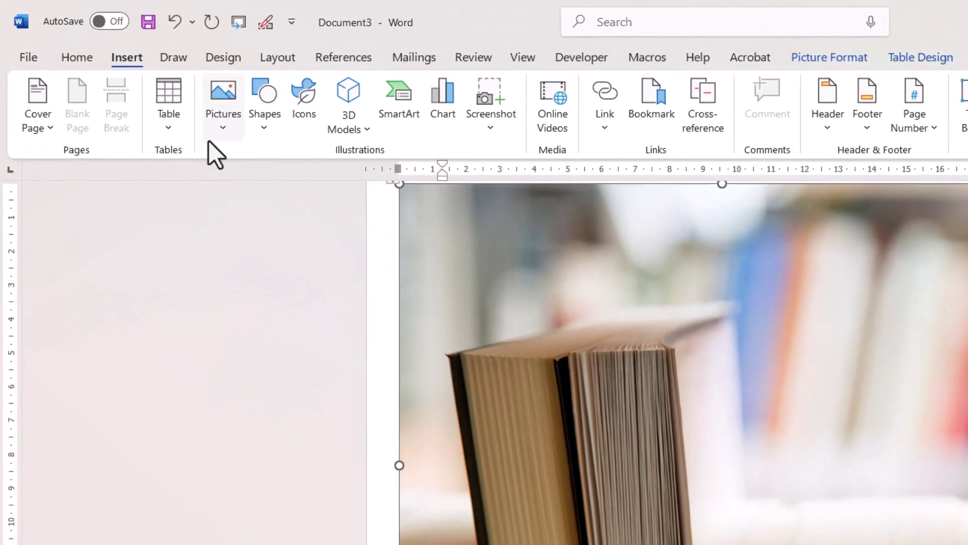
click(221, 124)
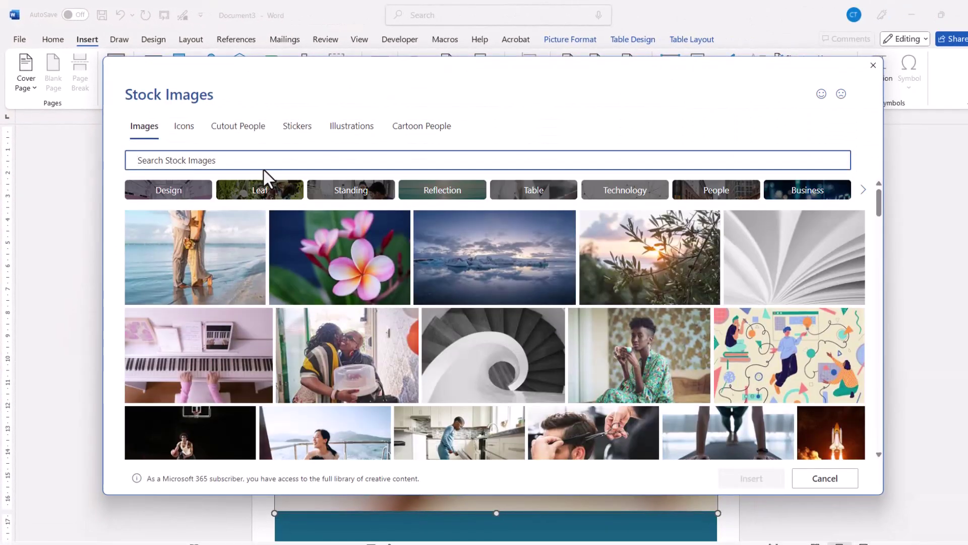
text(Broccoli)
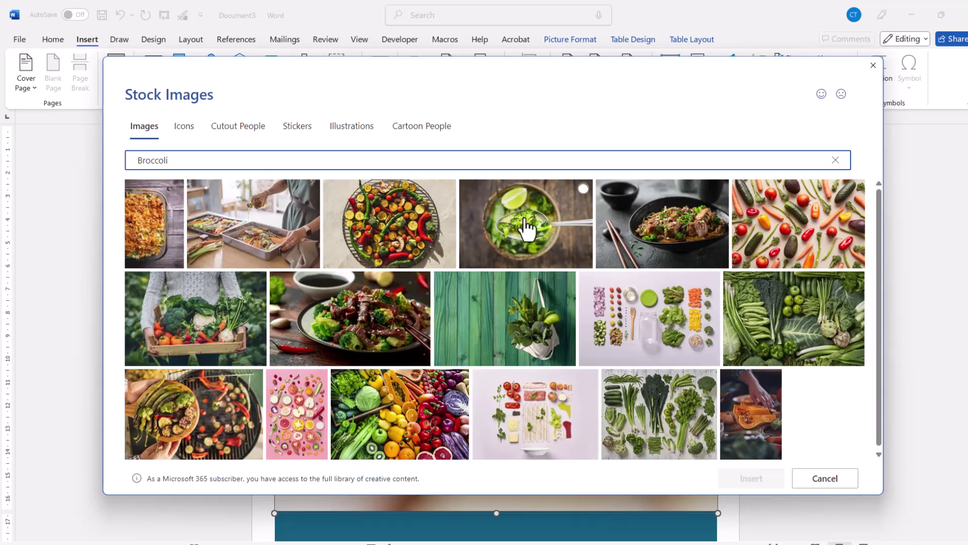
click(526, 231)
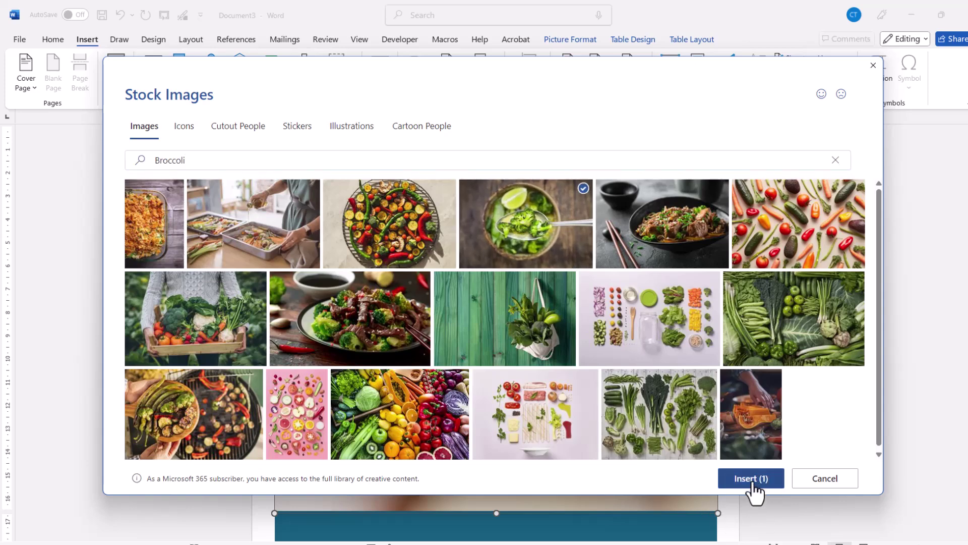
click(752, 479)
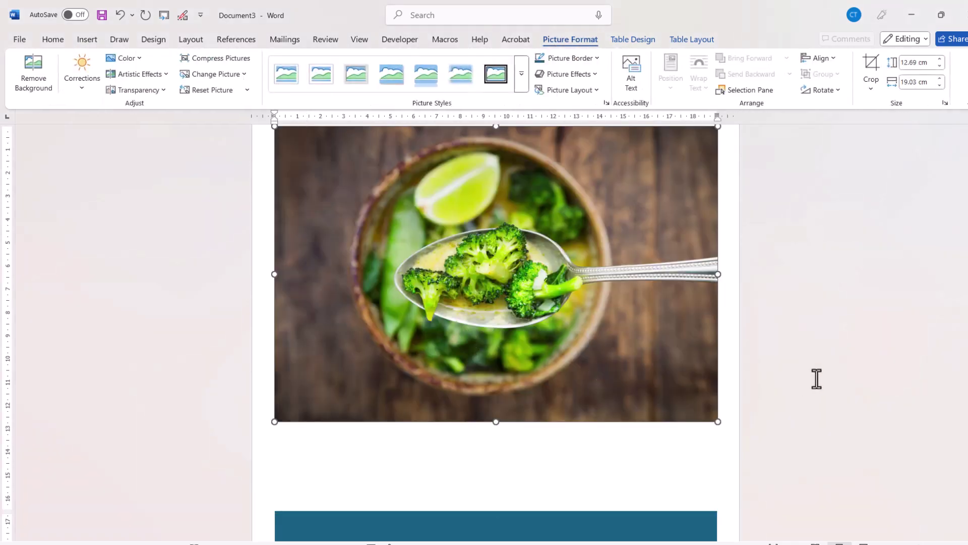
drag(496, 421, 495, 475)
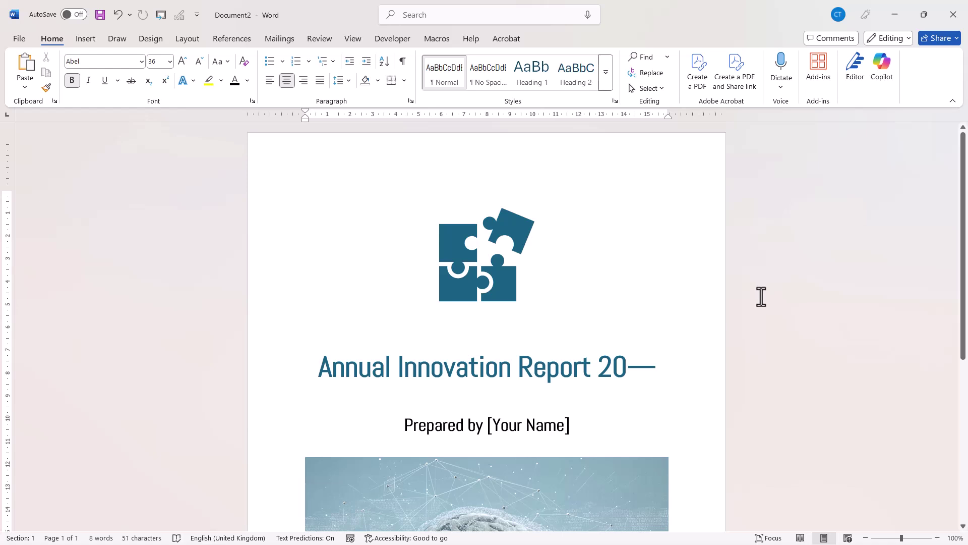
Check Document2's puzzle graphic and brain photo, then select all its contents.
click(488, 278)
scroll(643, 297, down, 1)
scroll(546, 313, down, 1)
click(547, 310)
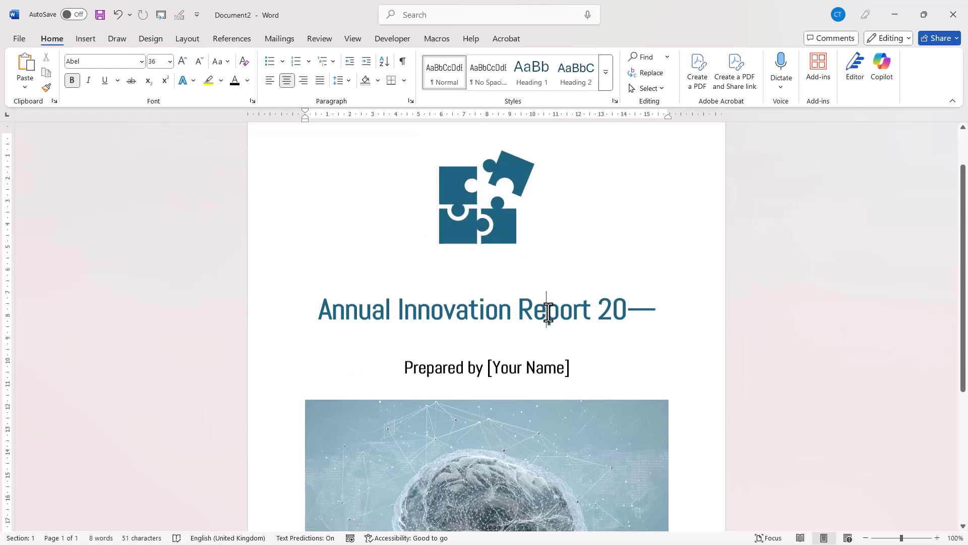
scroll(523, 373, down, 2)
click(552, 403)
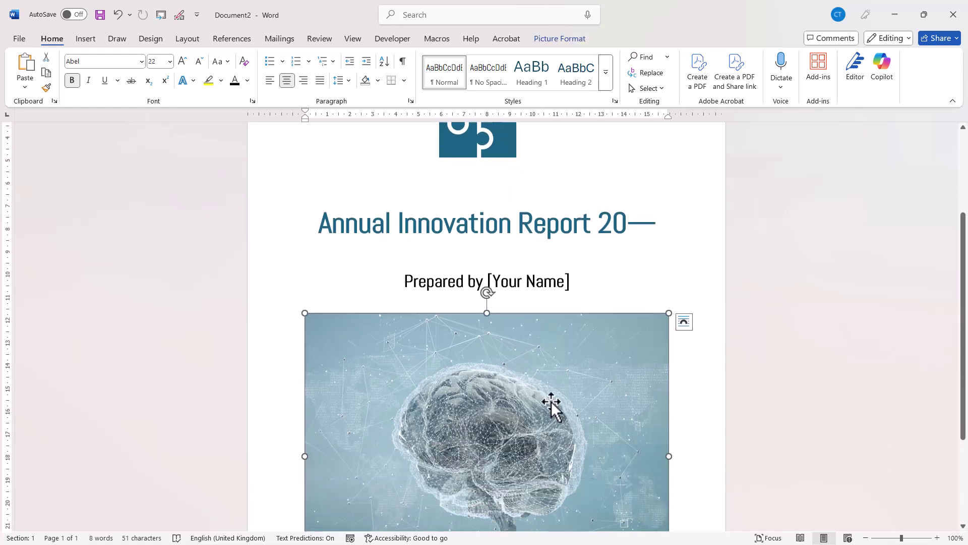
scroll(667, 249, up, 3)
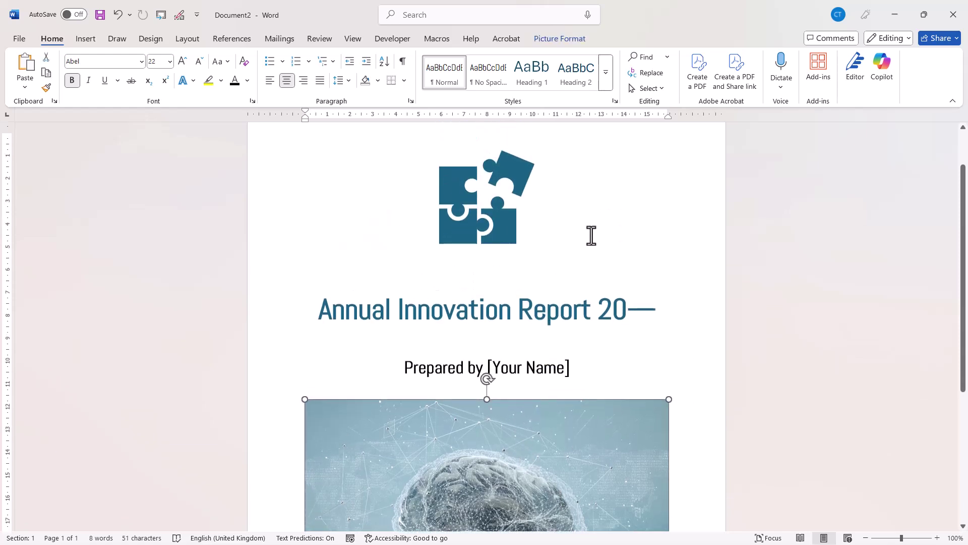
click(590, 233)
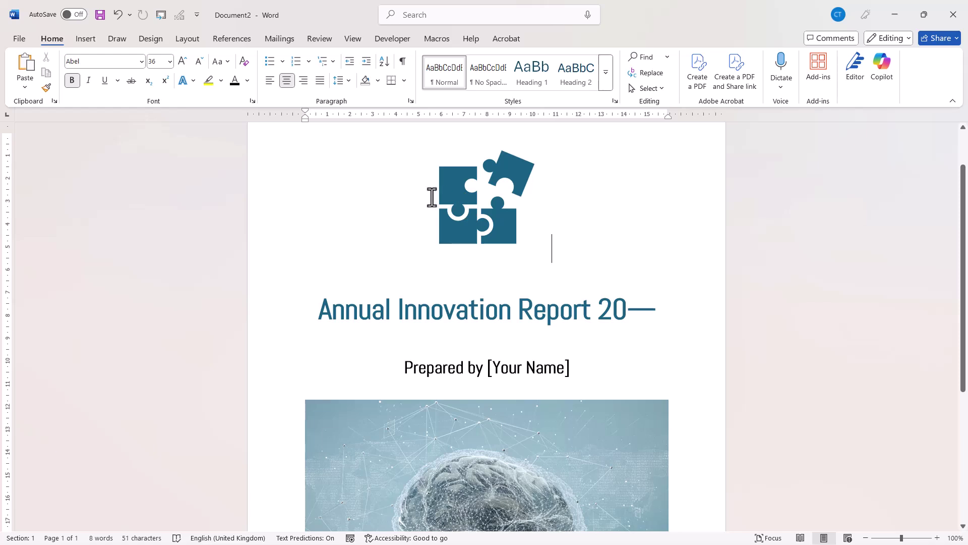
key(ctrl+a)
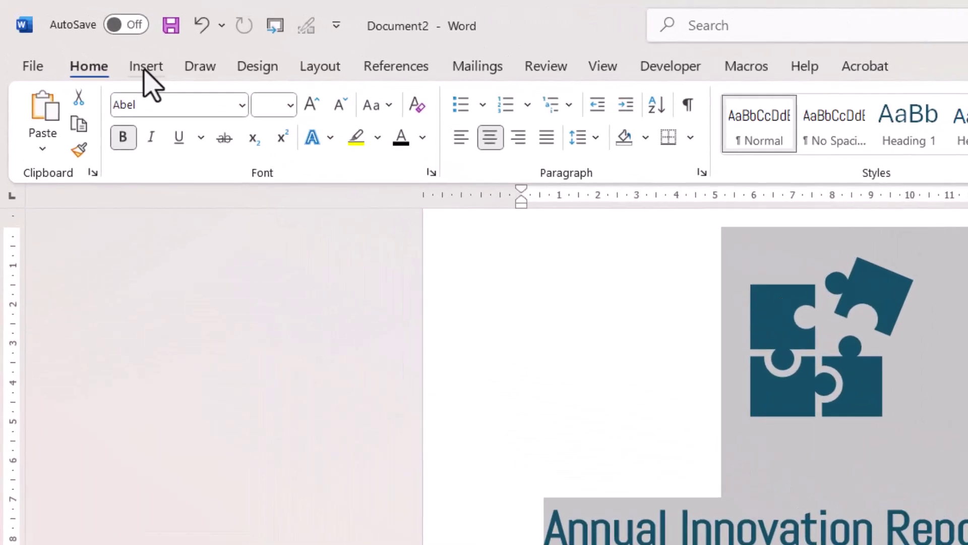
Save the selection to the Cover Page gallery as 'Annual Innovation Report'.
click(86, 39)
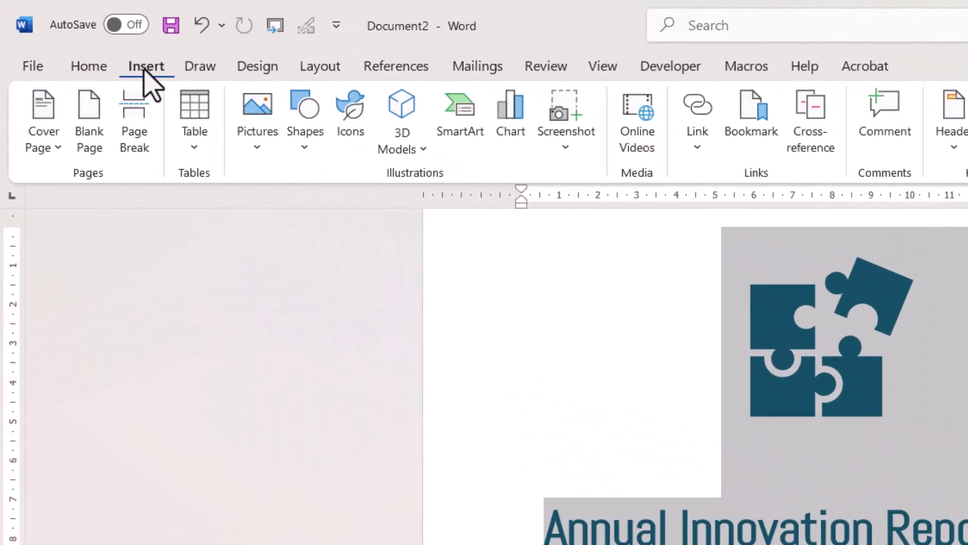
click(52, 151)
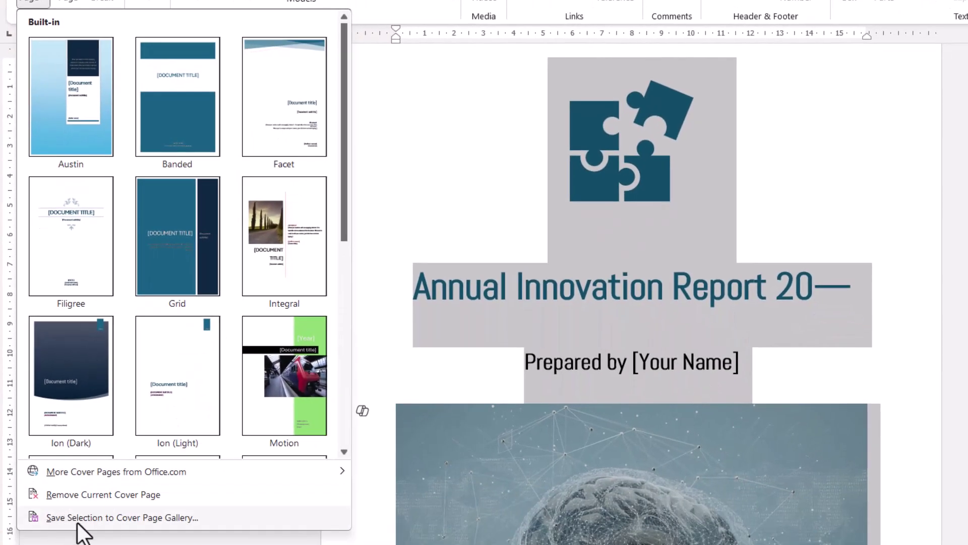
click(155, 516)
text(A)
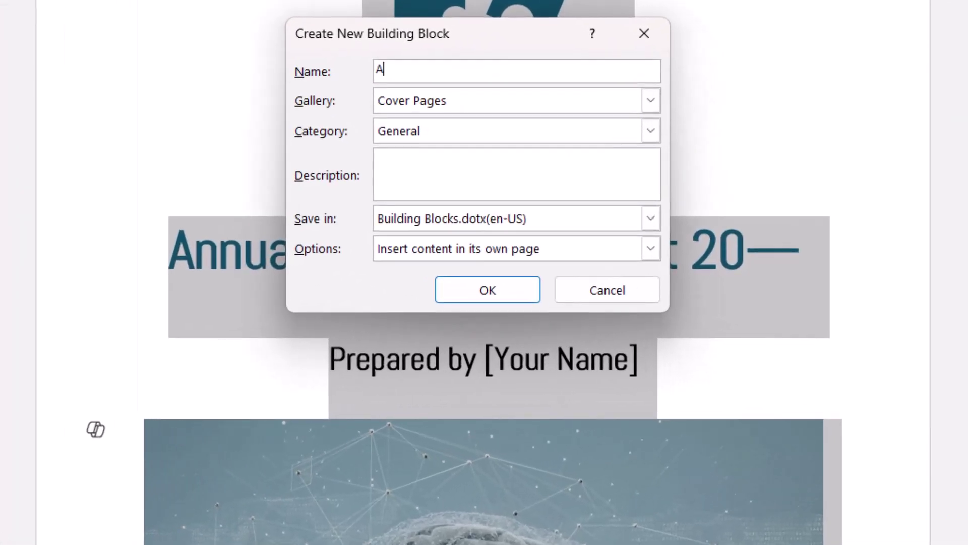
text(nnual Innovation Report)
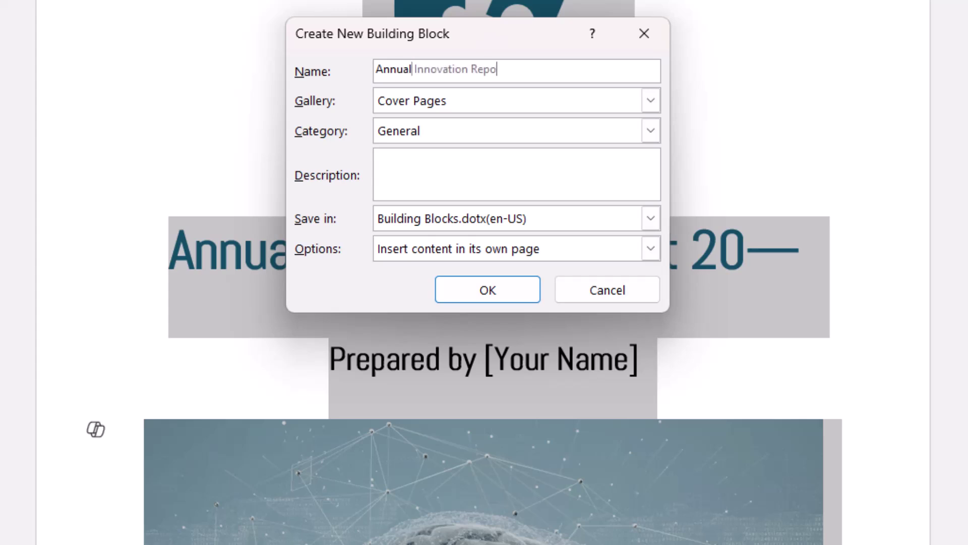
click(455, 293)
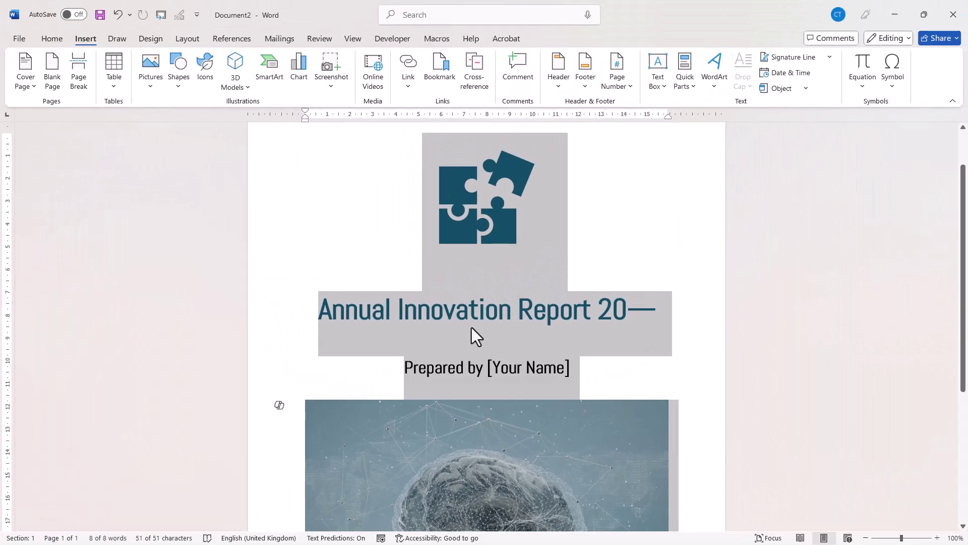
Close Document2 without saving, but save the Building Blocks.dotx changes.
key(ctrl+w)
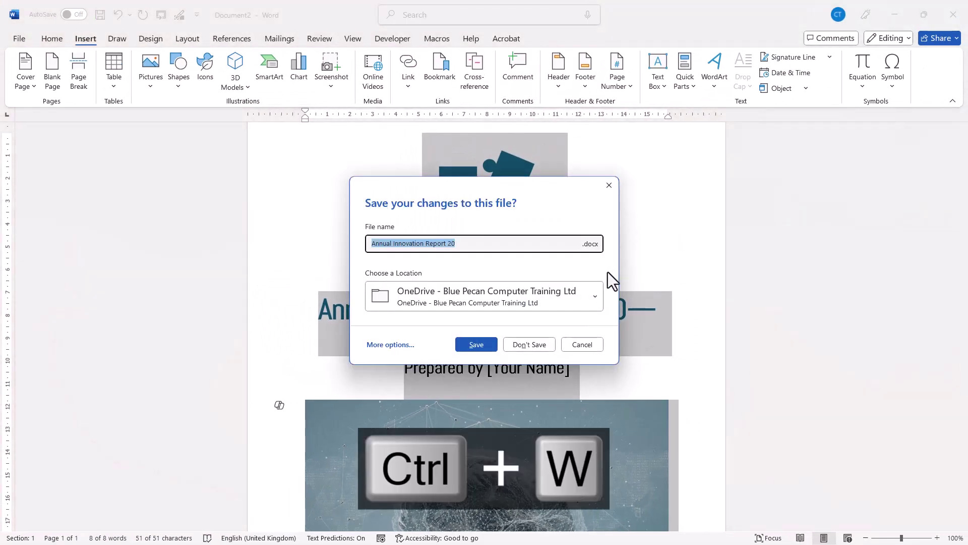
click(529, 347)
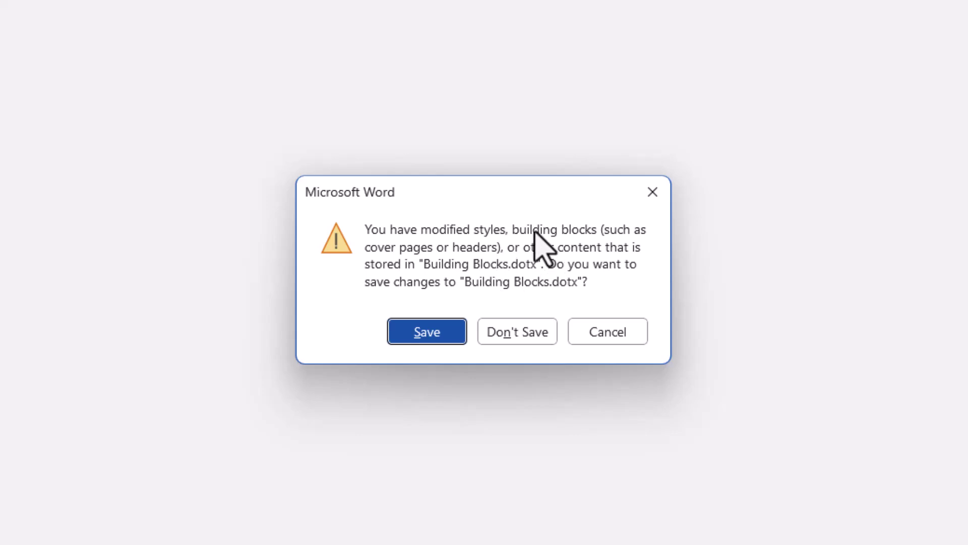
click(434, 336)
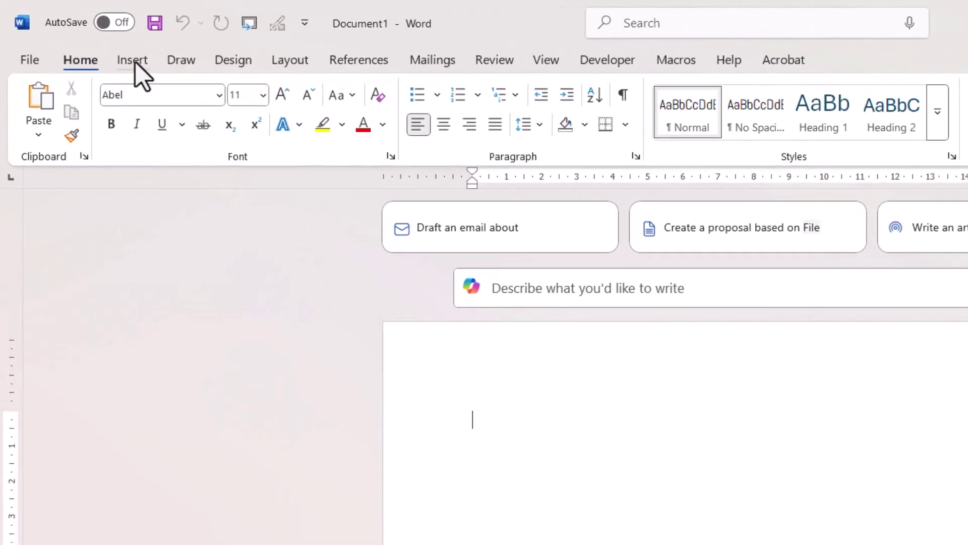
Insert the 'Annual Innovation Report' cover from the gallery's General section.
click(133, 60)
click(50, 125)
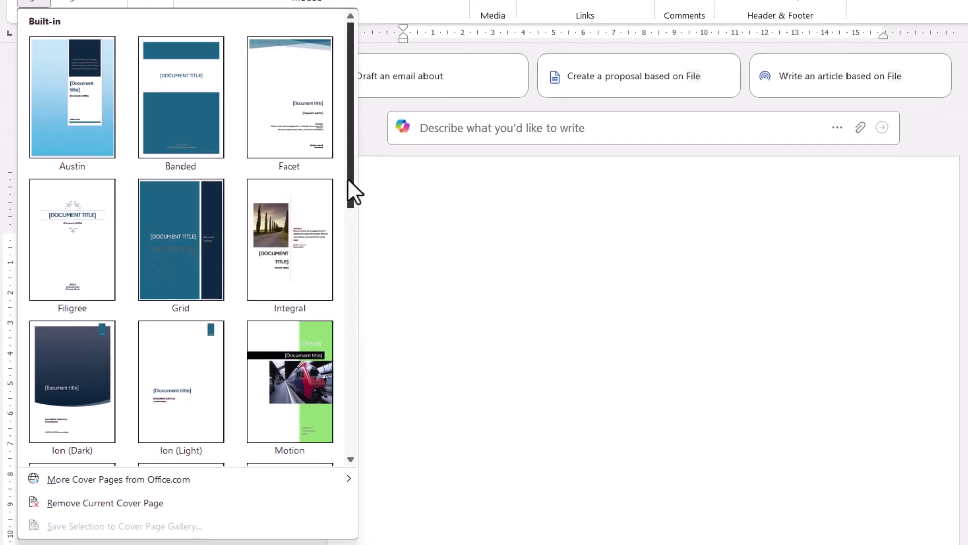
drag(386, 285, 397, 544)
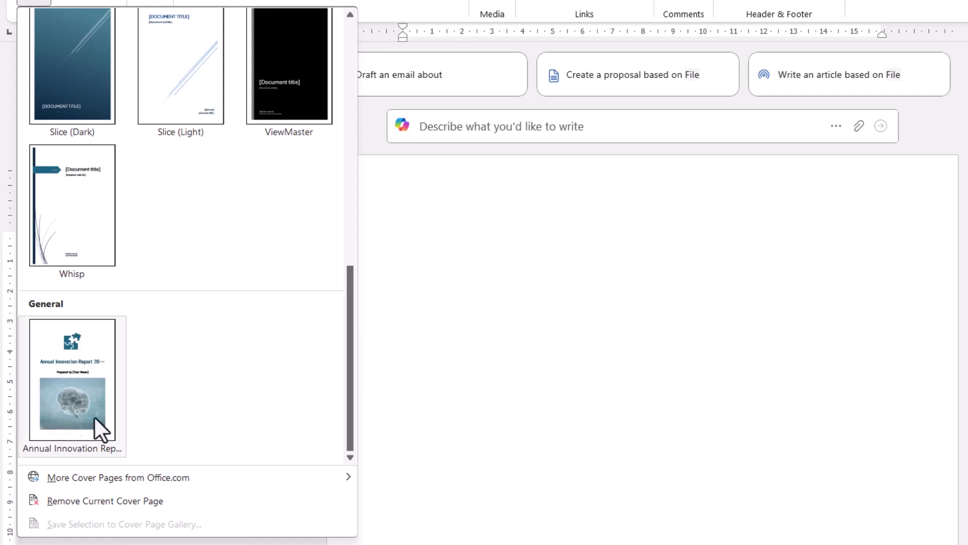
click(62, 367)
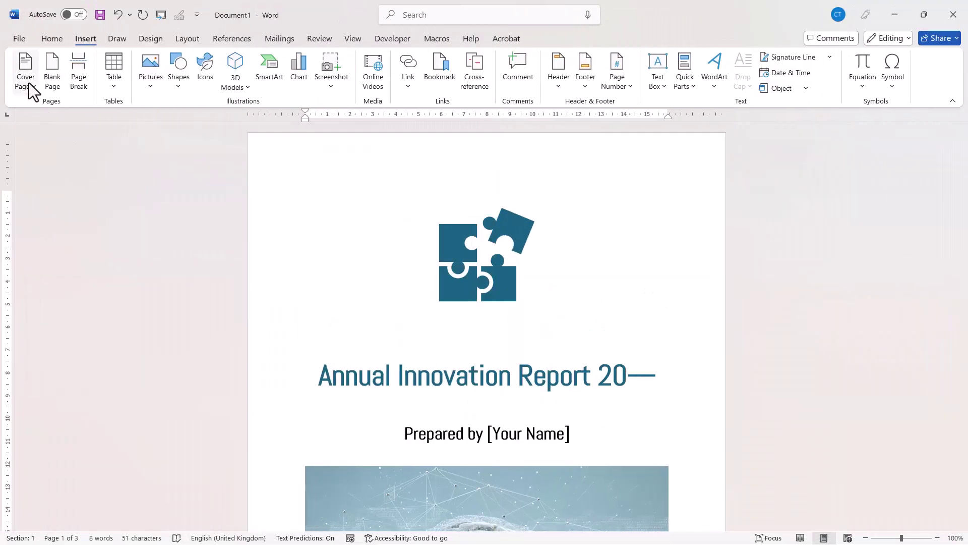
Browse the Cover Page gallery once more, then dismiss it.
click(26, 80)
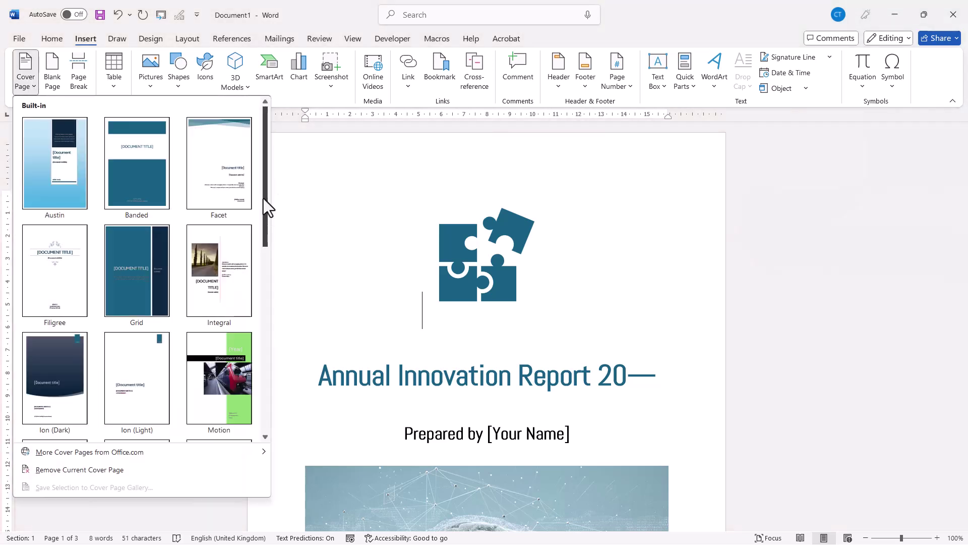
drag(266, 206, 270, 407)
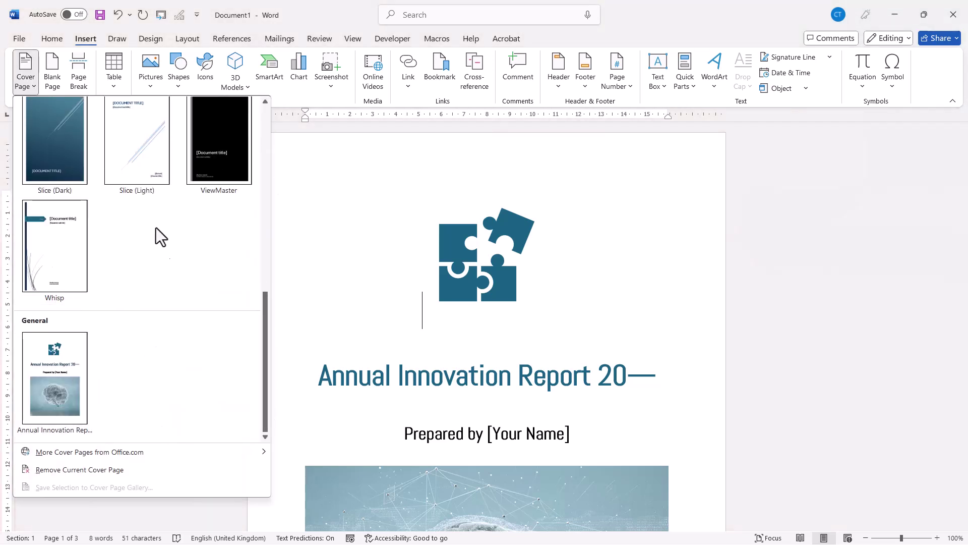
click(756, 187)
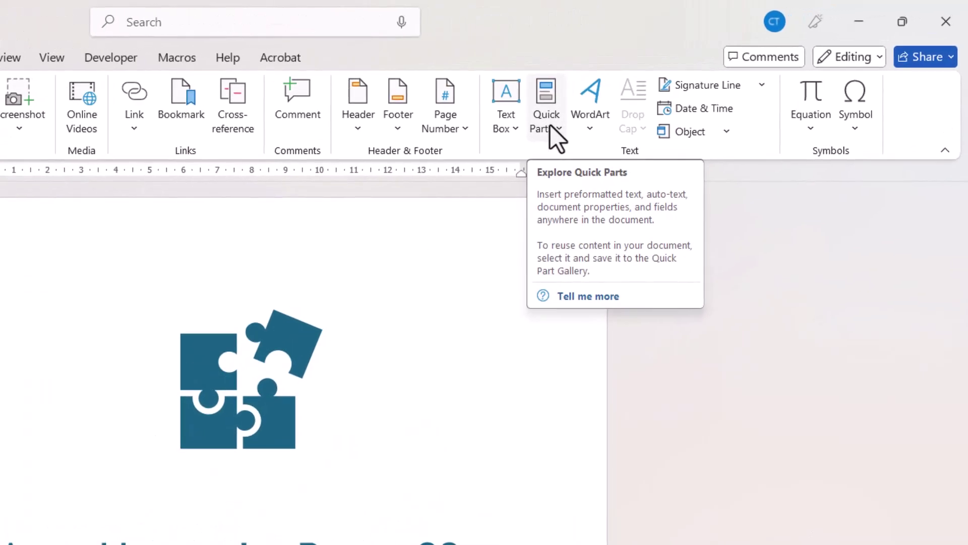
Delete the Annual Innovation Report entry in the Building Blocks Organizer.
click(550, 125)
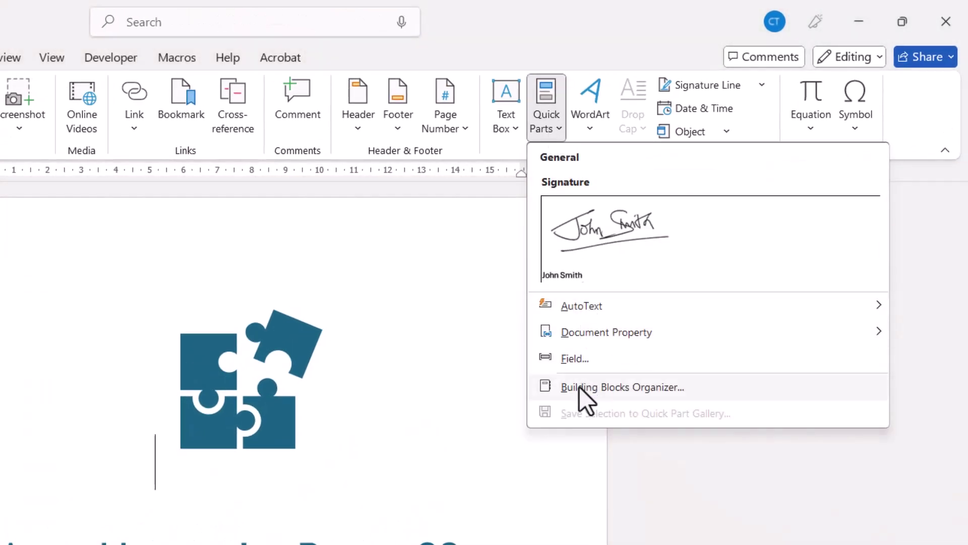
click(638, 391)
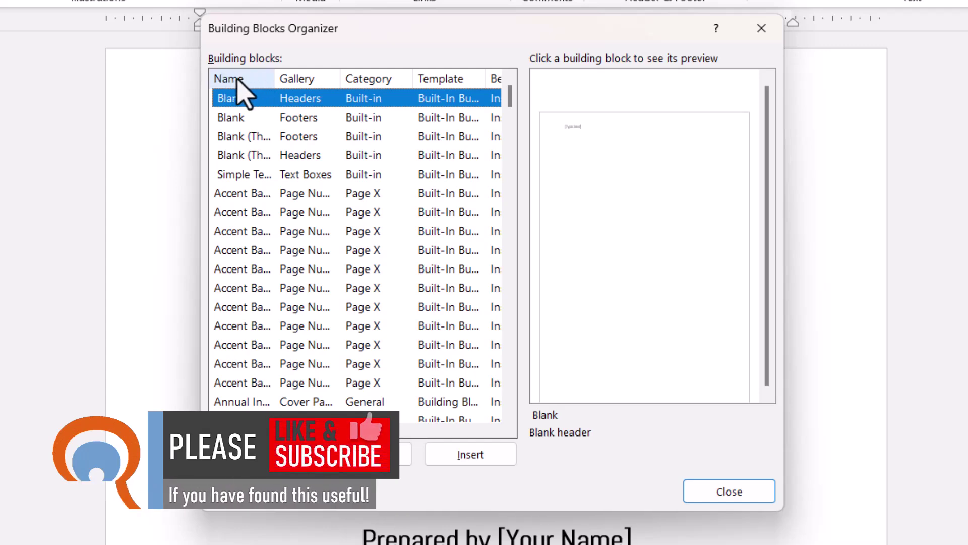
click(234, 82)
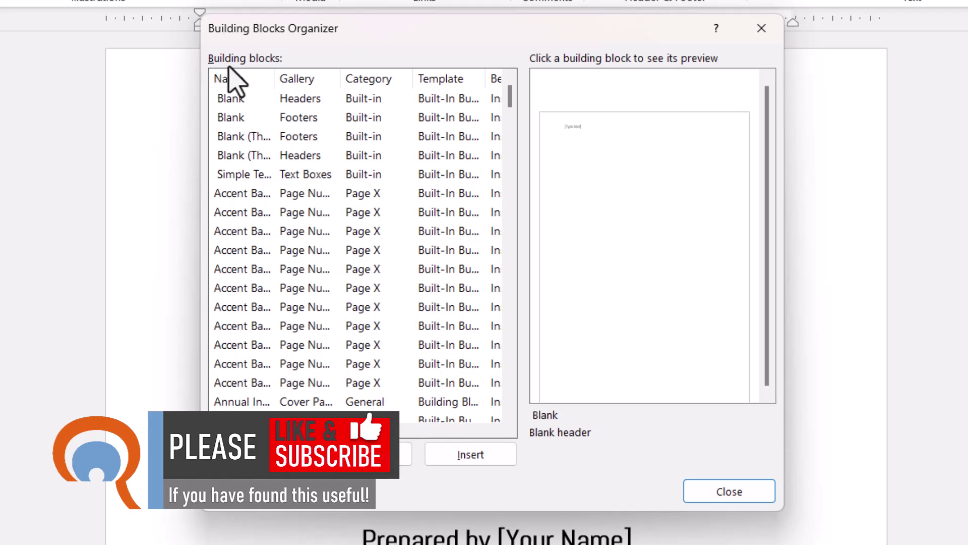
click(234, 402)
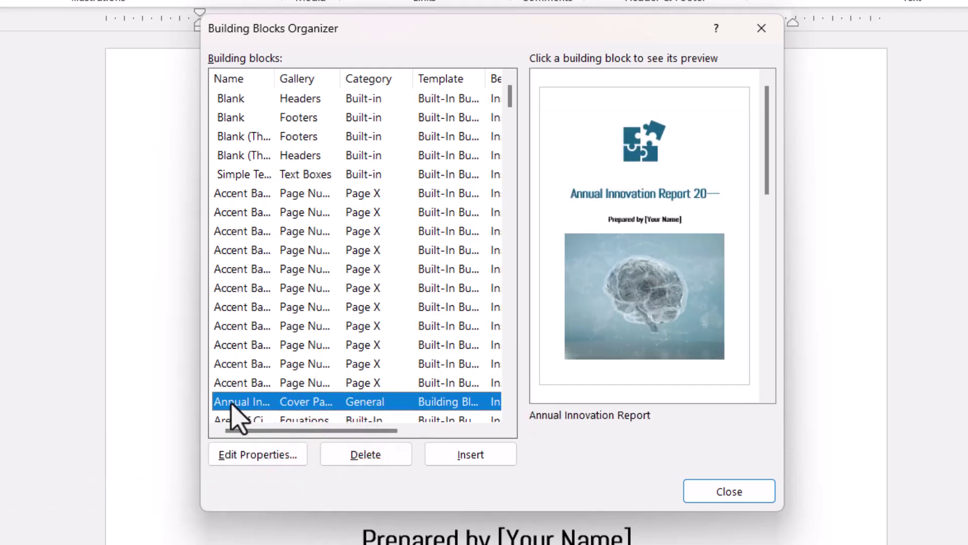
click(354, 455)
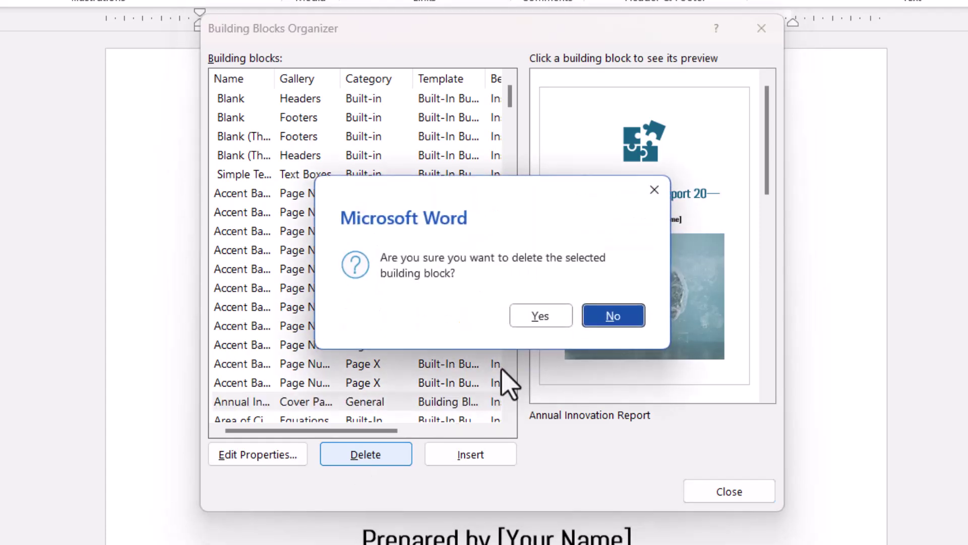
click(557, 320)
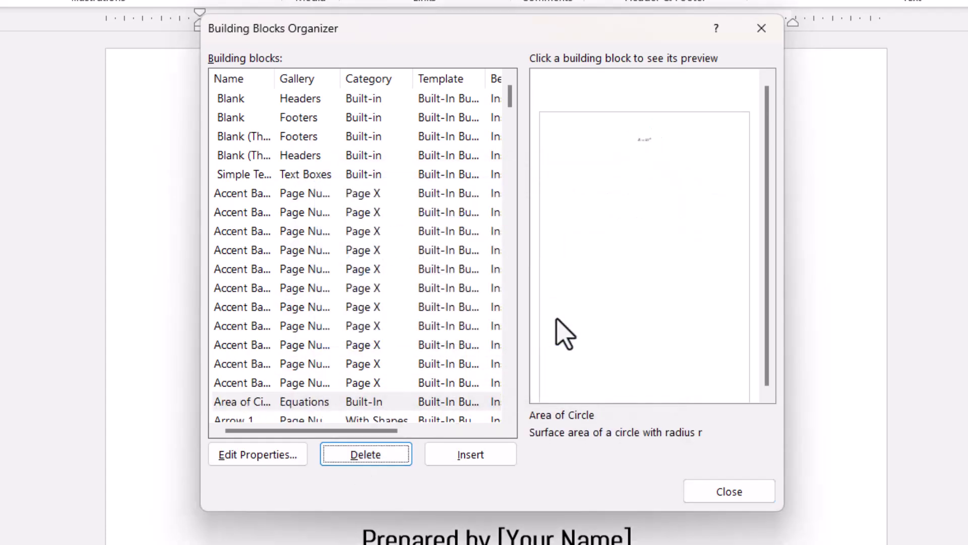
Close the Building Blocks Organizer, look over the Cover Page gallery, and return to the broccoli report.
click(708, 487)
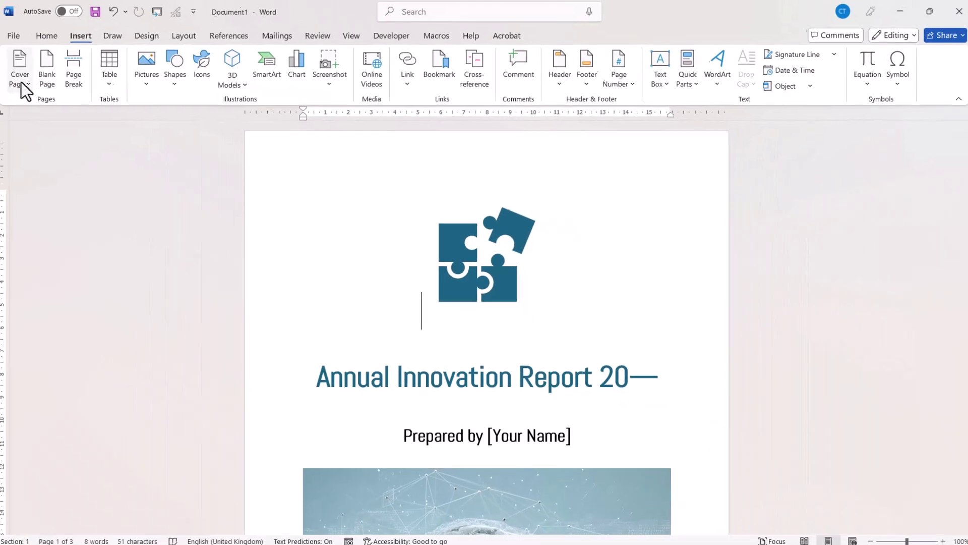
click(21, 83)
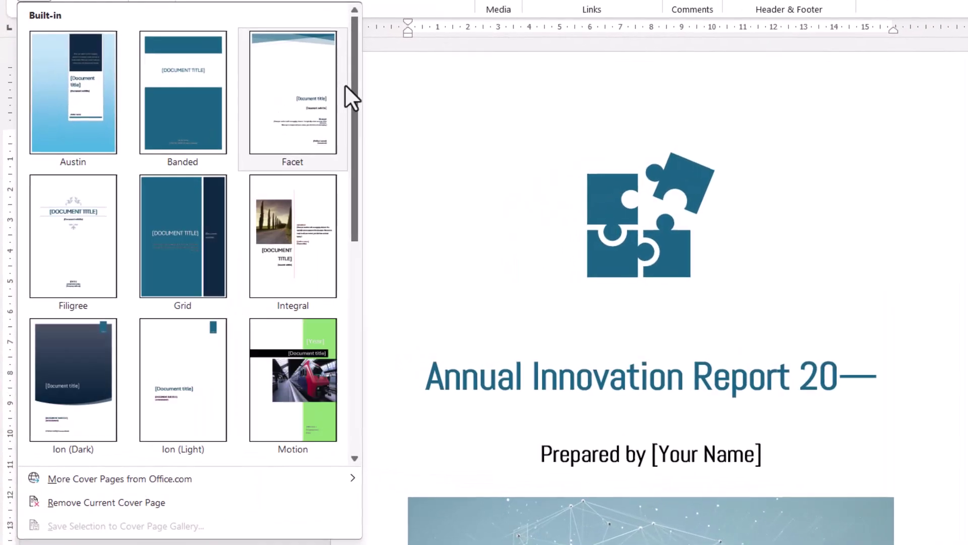
drag(344, 83, 355, 411)
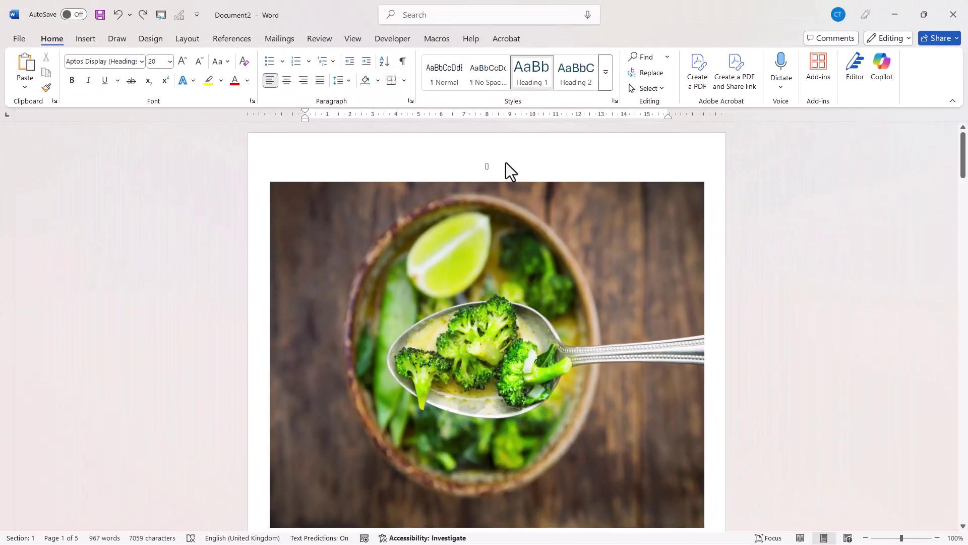
Turn on Different First Page for the broccoli report's header and footer.
double_click(506, 162)
scroll(507, 164, down, 6)
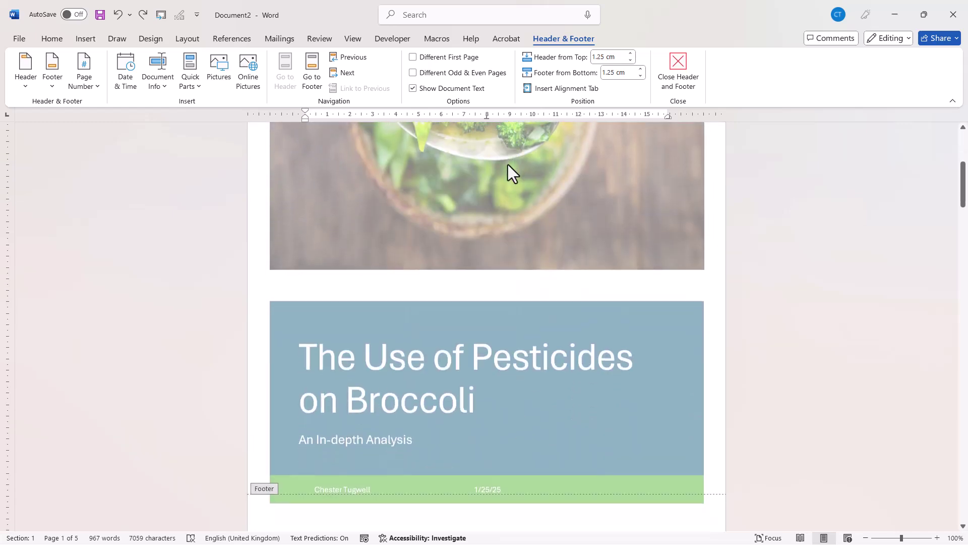
scroll(504, 174, down, 3)
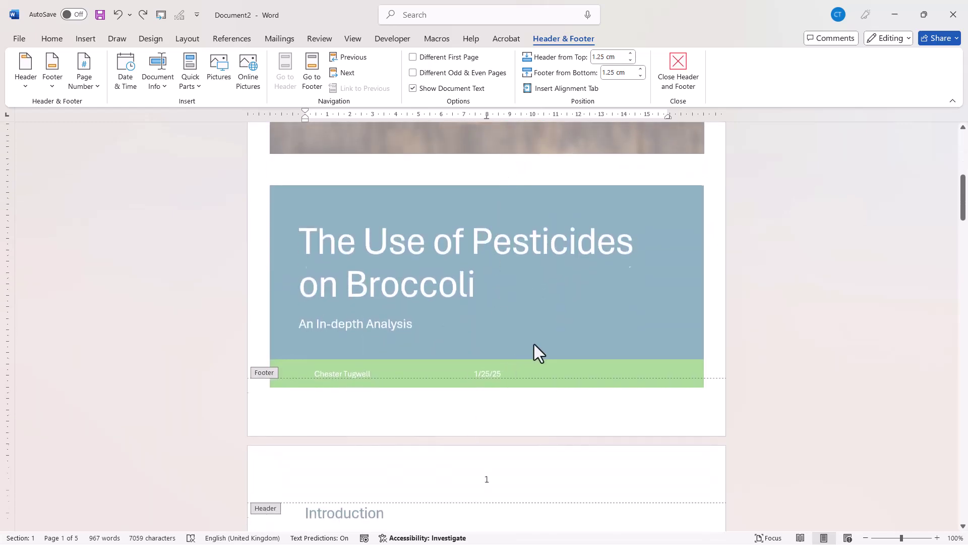
scroll(529, 341, up, 10)
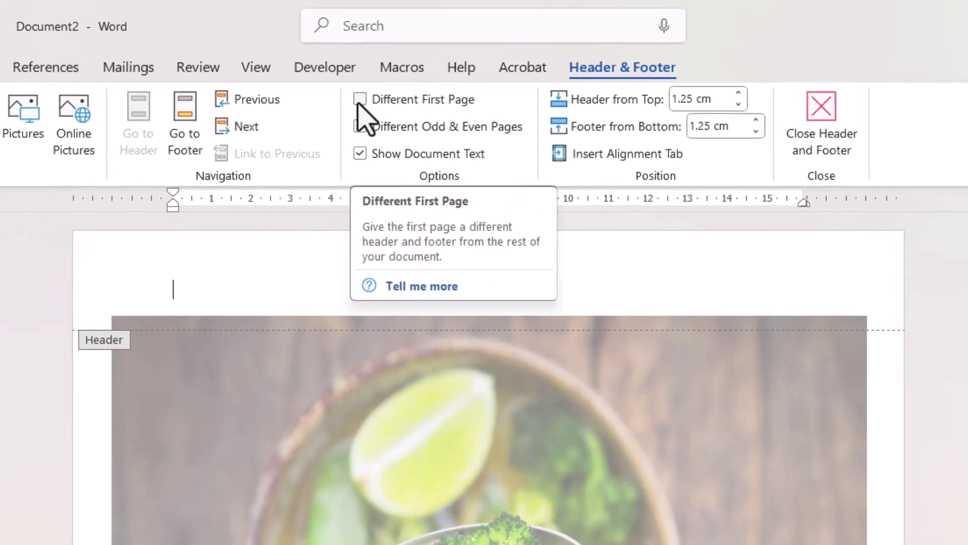
click(360, 100)
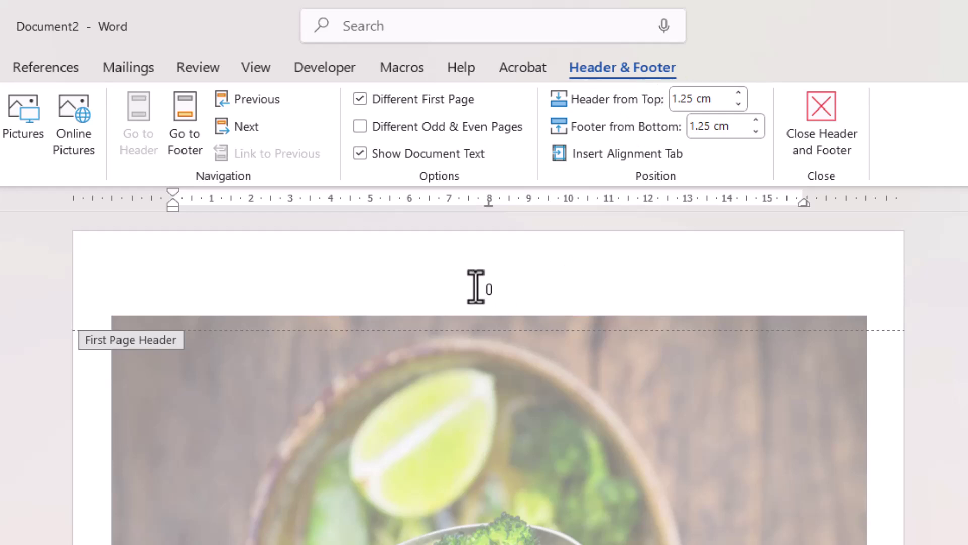
Delete the 0 page number from the cover page header, leaving page 1 after it.
drag(475, 287, 525, 287)
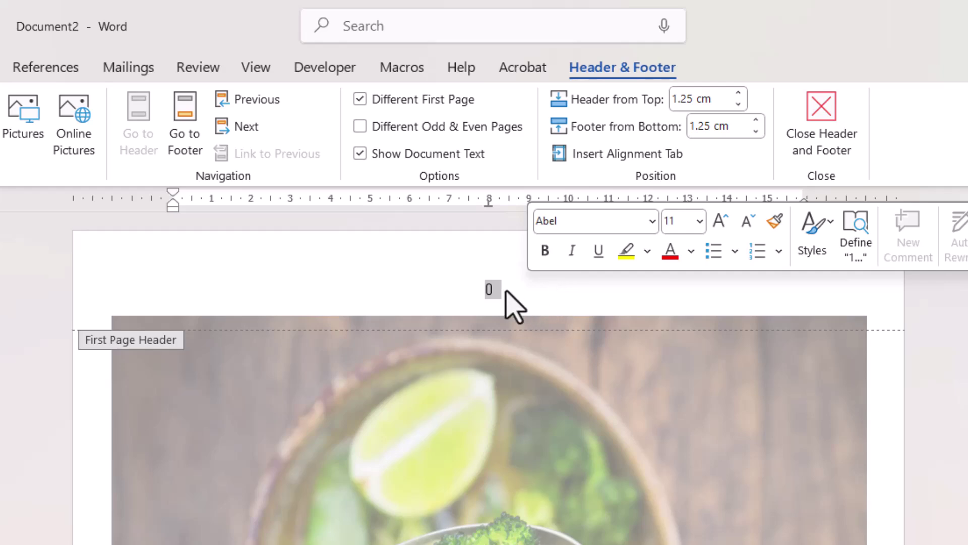
key(Delete)
scroll(858, 403, down, 5)
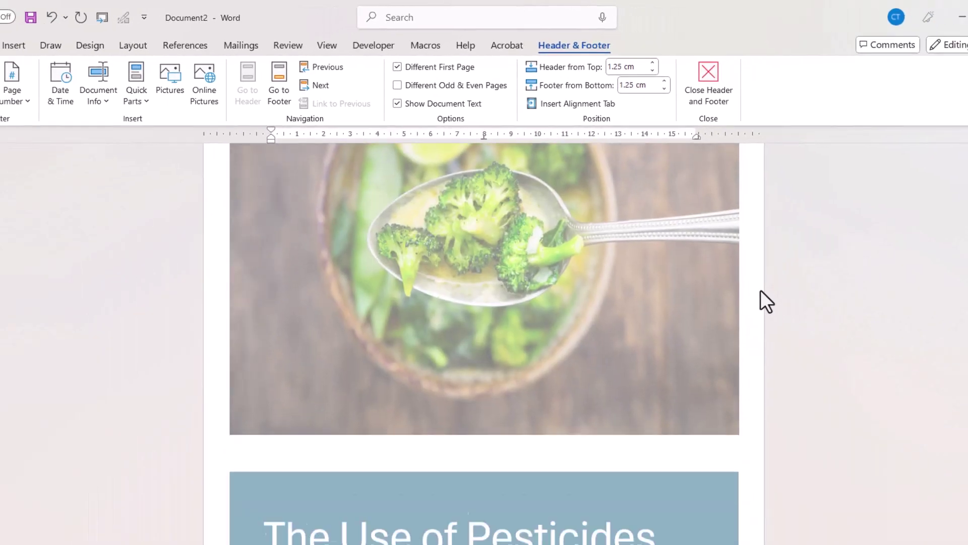
scroll(761, 289, down, 8)
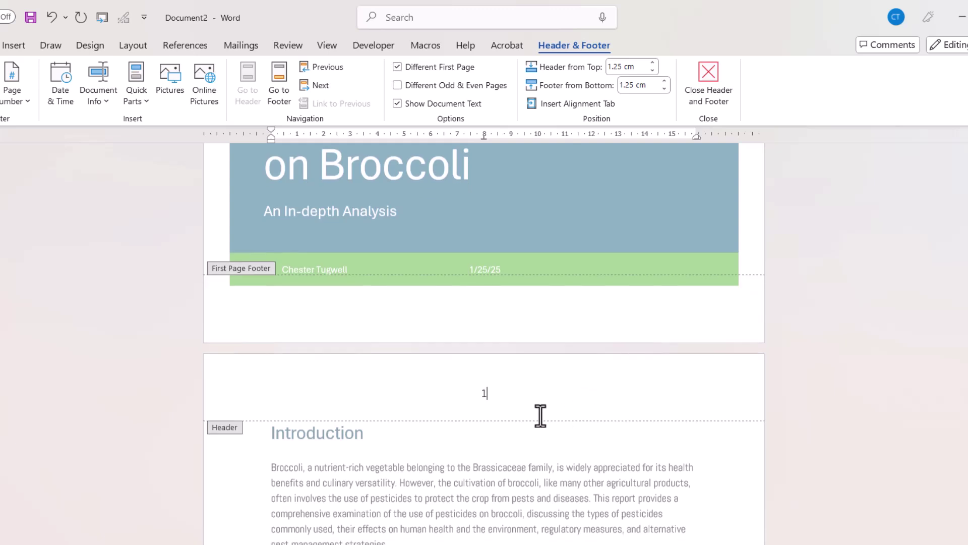